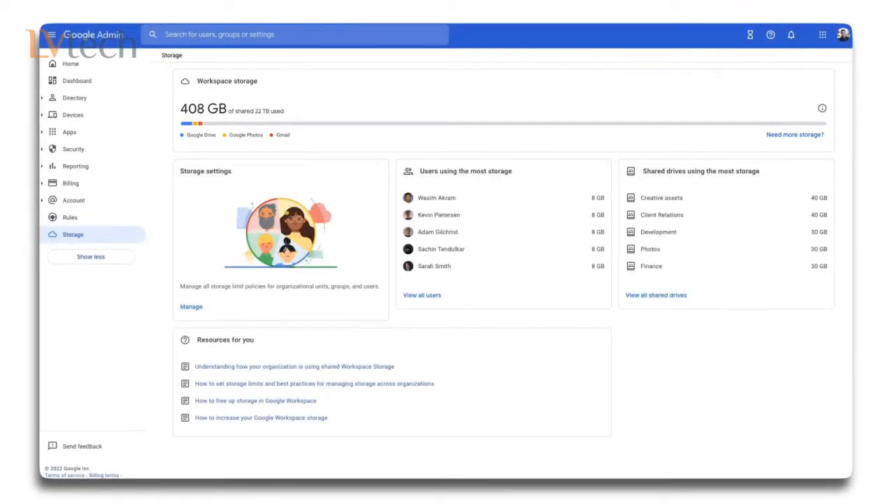
# Step: Turn on the individual user storage limit for the Acme organization, set it to 10 GB, and save
pyautogui.moveTo(195, 125)
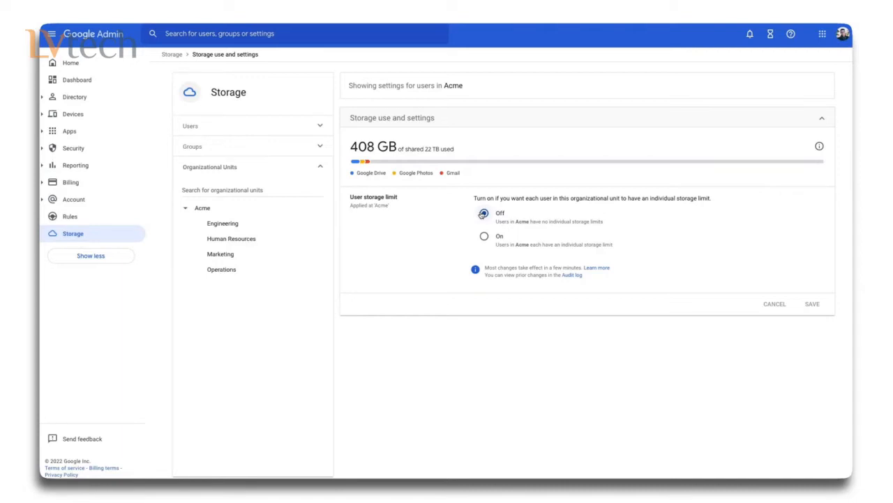
pyautogui.click(485, 236)
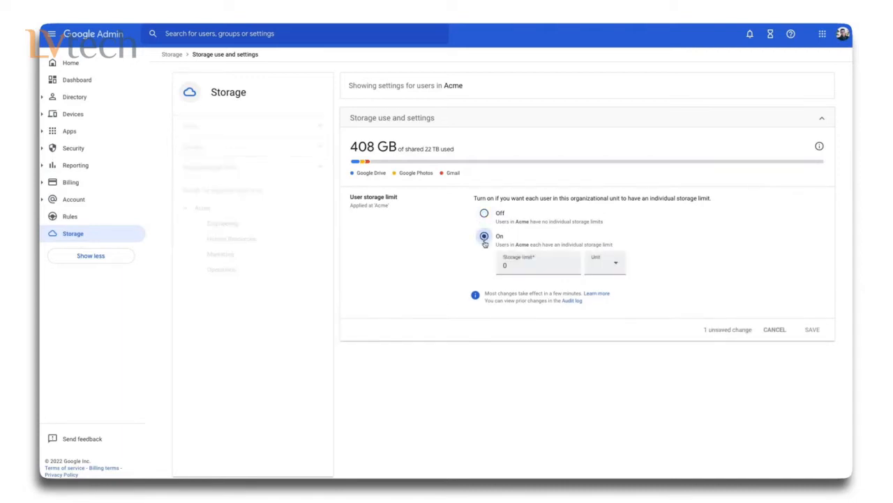
pyautogui.click(512, 265)
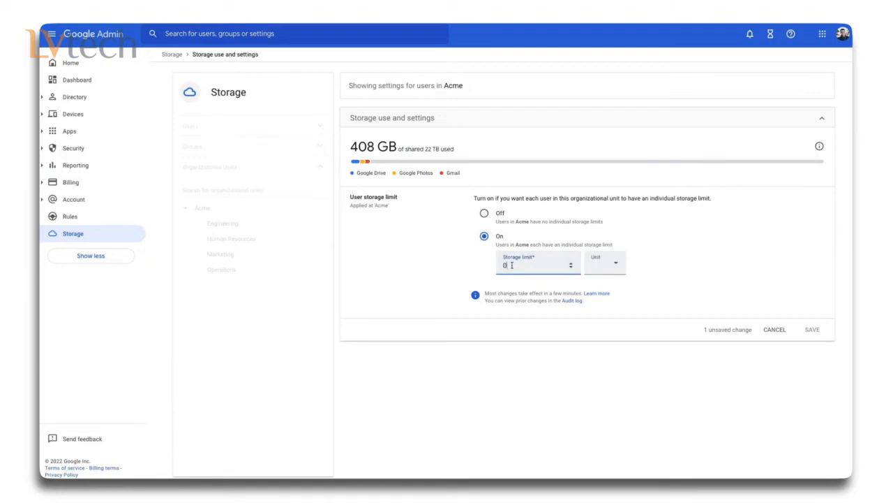
pyautogui.press('BackSpace')
pyautogui.write('10')
pyautogui.click(606, 264)
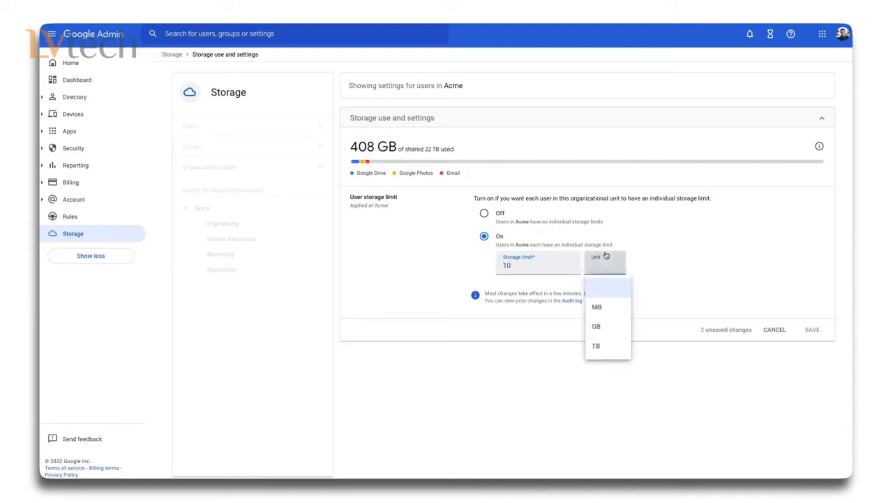
pyautogui.click(601, 330)
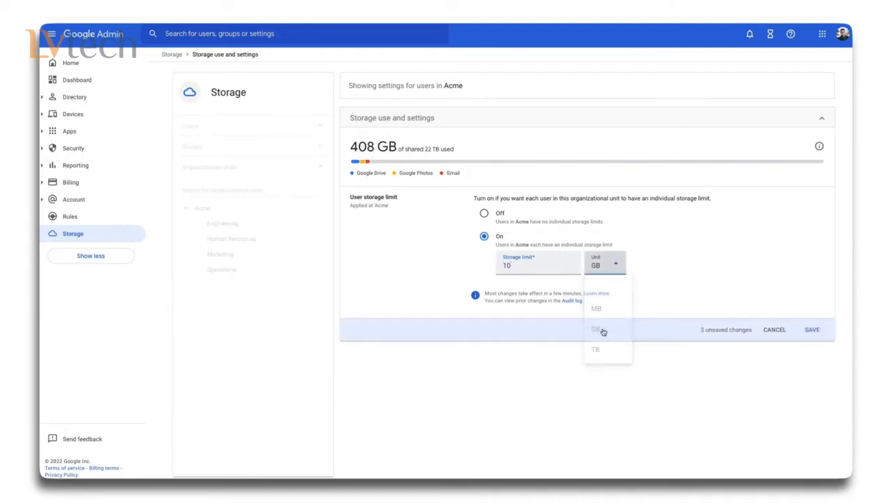
pyautogui.click(818, 335)
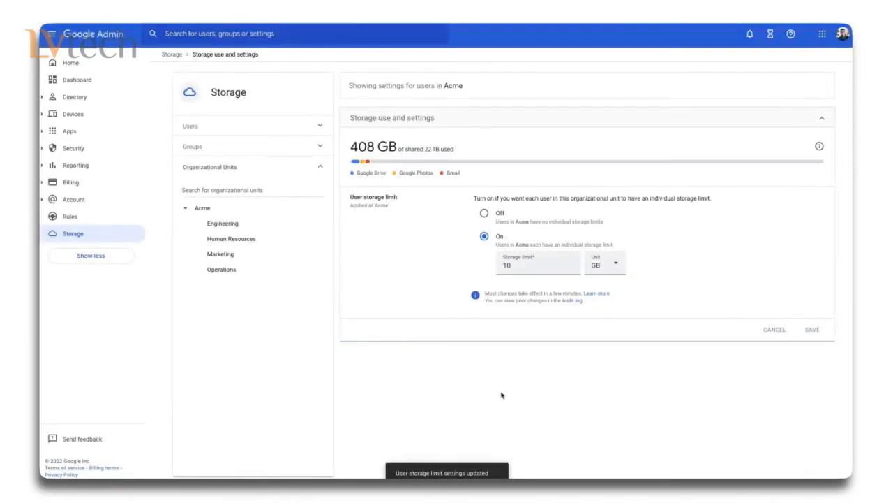
# Step: Override the inherited user storage limit for the Marketing organizational unit with 20 GB
pyautogui.click(219, 255)
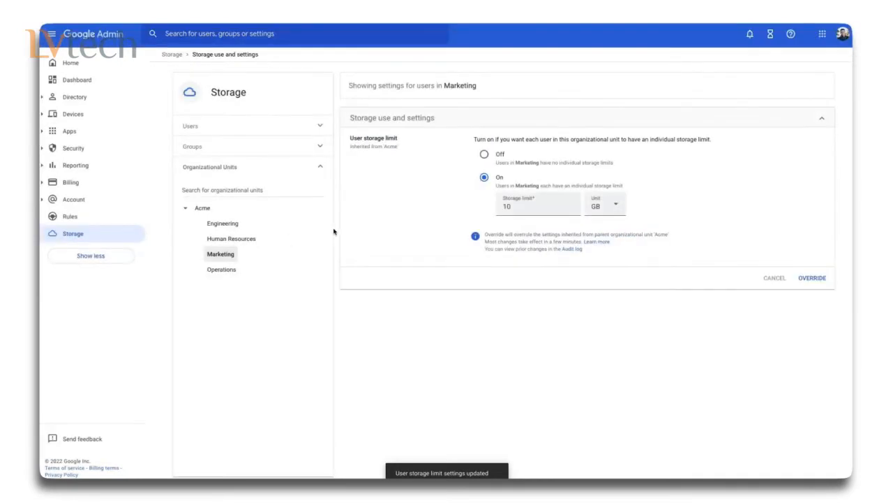
pyautogui.click(531, 206)
pyautogui.press('BackSpace')
pyautogui.press('BackSpace')
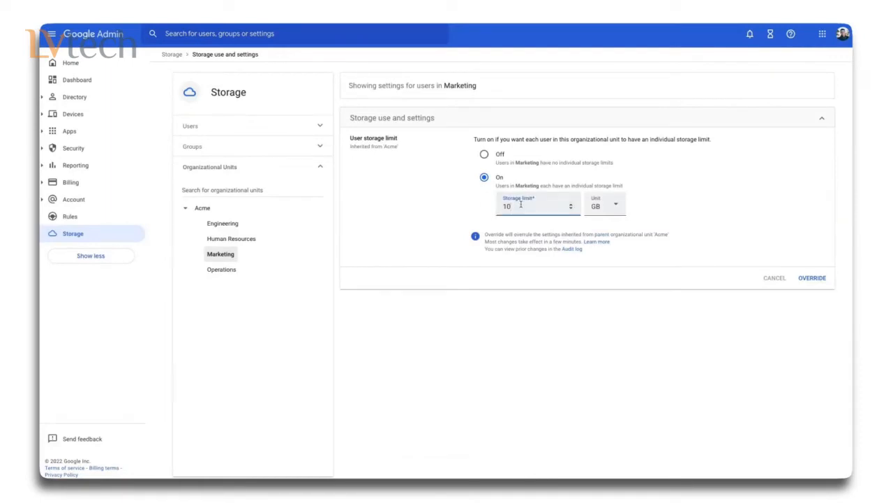
pyautogui.write('20')
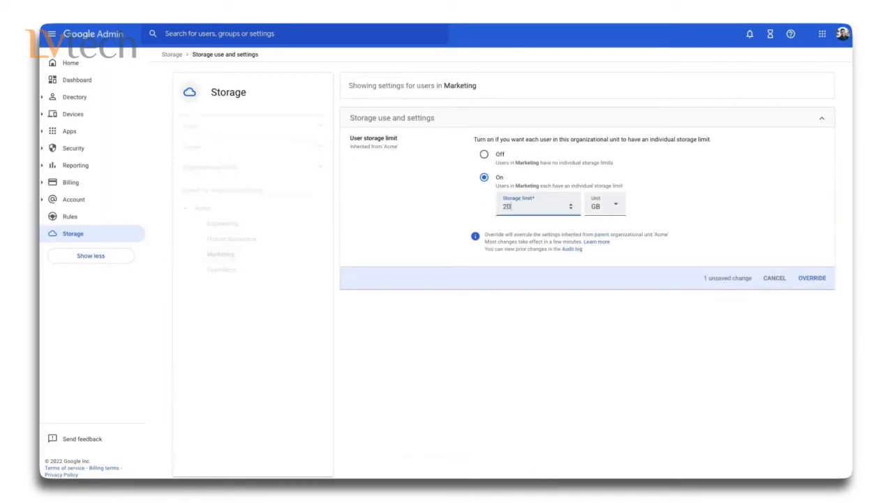
pyautogui.click(809, 282)
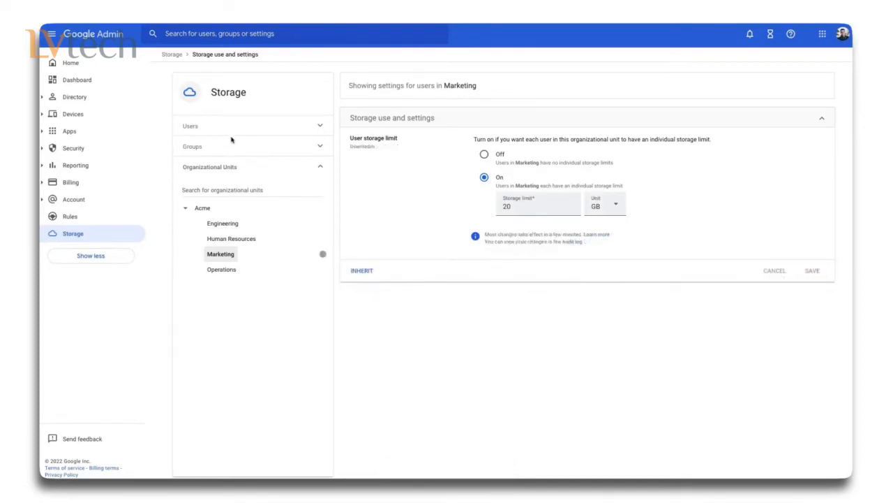
# Step: Set the user storage limit for the Photographers group to 500 GB and save it
pyautogui.click(313, 146)
pyautogui.click(244, 172)
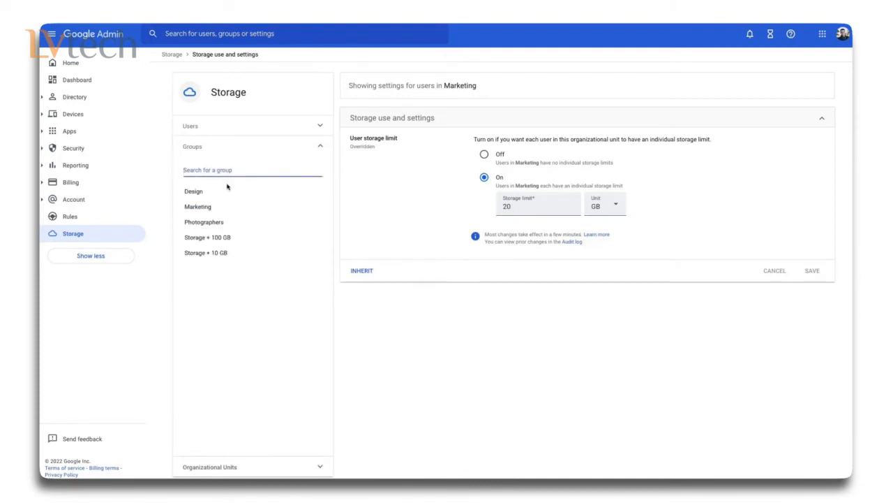
pyautogui.click(206, 223)
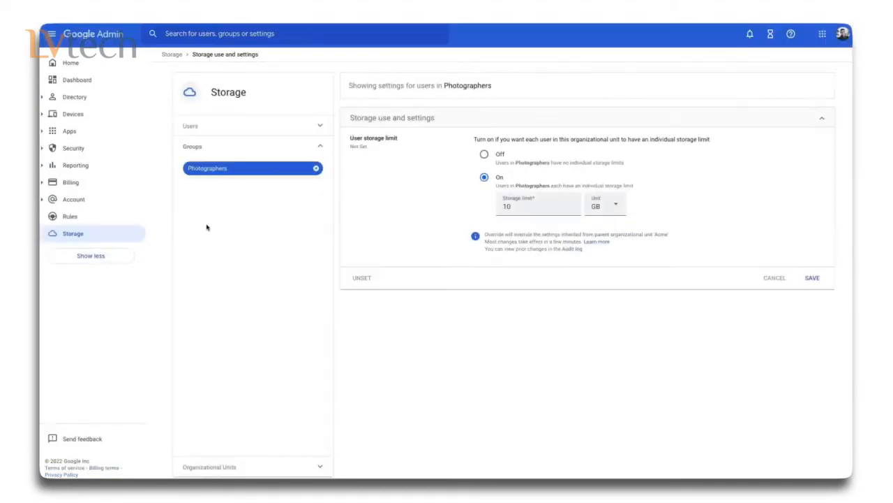
pyautogui.click(500, 210)
pyautogui.press('BackSpace')
pyautogui.press('BackSpace')
pyautogui.write('500')
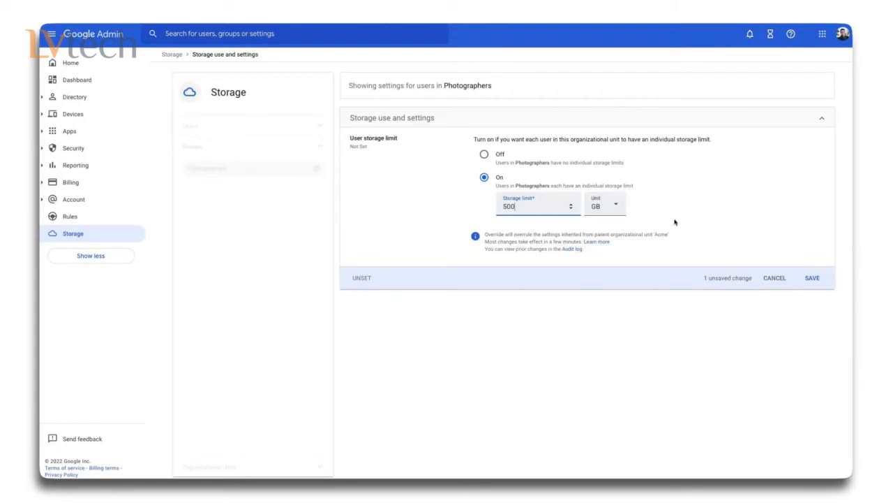
pyautogui.click(810, 278)
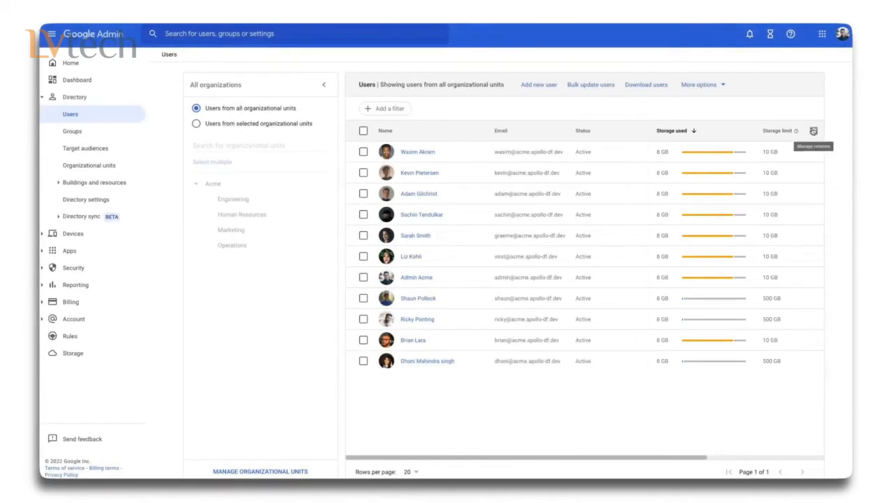
pyautogui.click(814, 131)
pyautogui.click(529, 313)
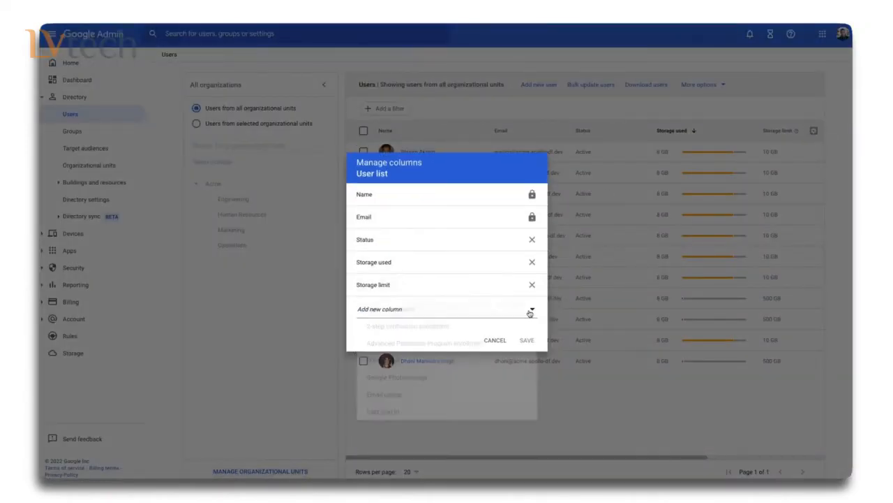
pyautogui.click(534, 179)
pyautogui.click(498, 342)
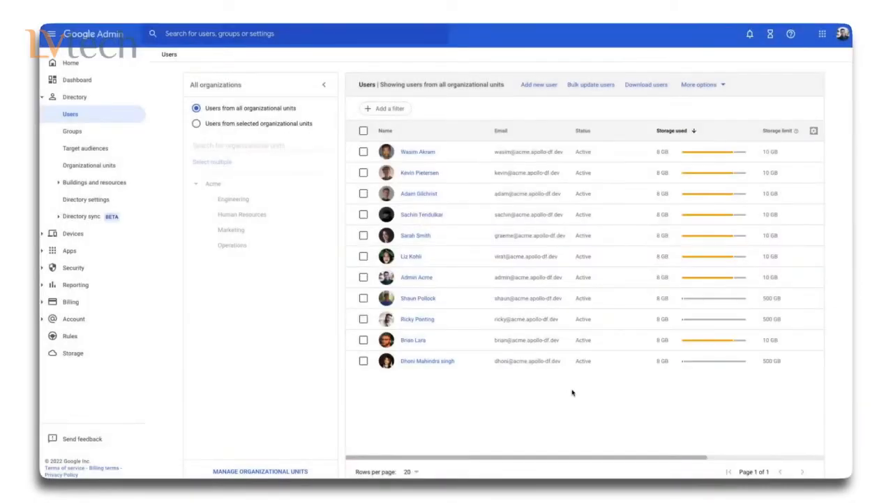
# Step: Open the account of the second user in the list and add that user to the Photographers group
pyautogui.click(421, 174)
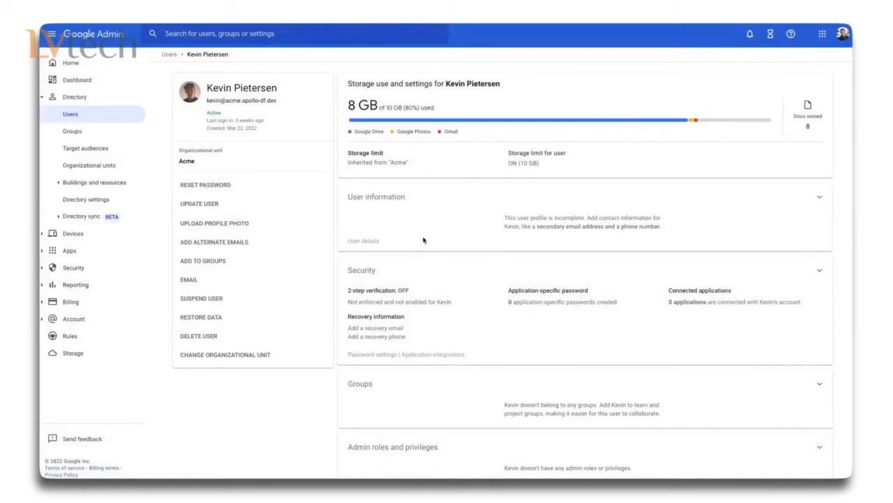
pyautogui.moveTo(450, 121)
pyautogui.moveTo(690, 120)
pyautogui.click(217, 261)
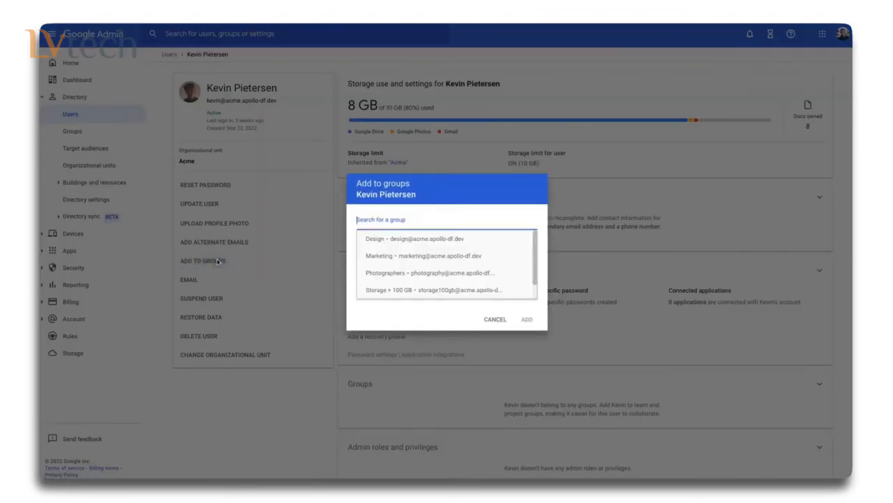
pyautogui.click(403, 274)
pyautogui.click(528, 320)
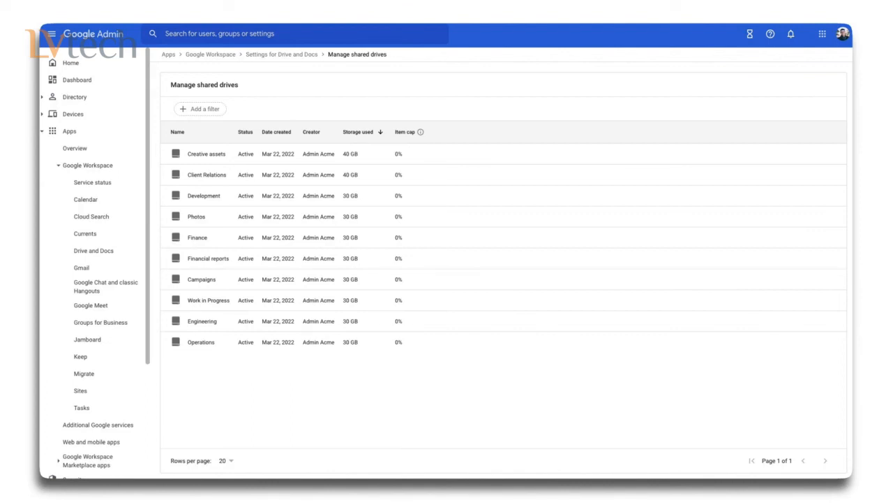
# Step: Start deleting the Development shared drive and acknowledge the permanent deletion of the drive and all its items
pyautogui.moveTo(370, 202)
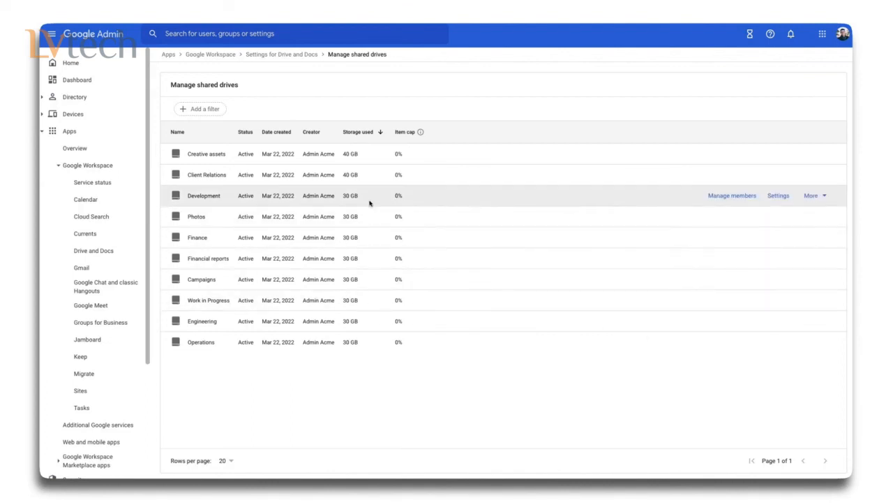
pyautogui.click(811, 196)
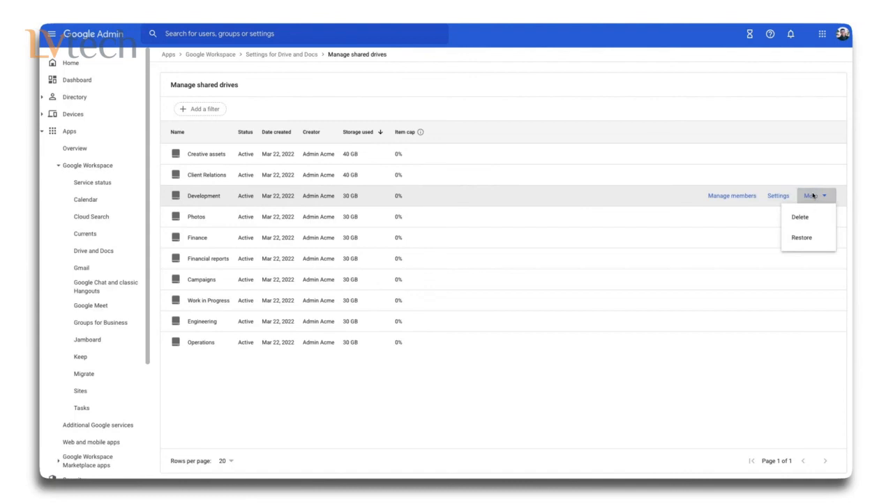
pyautogui.click(802, 217)
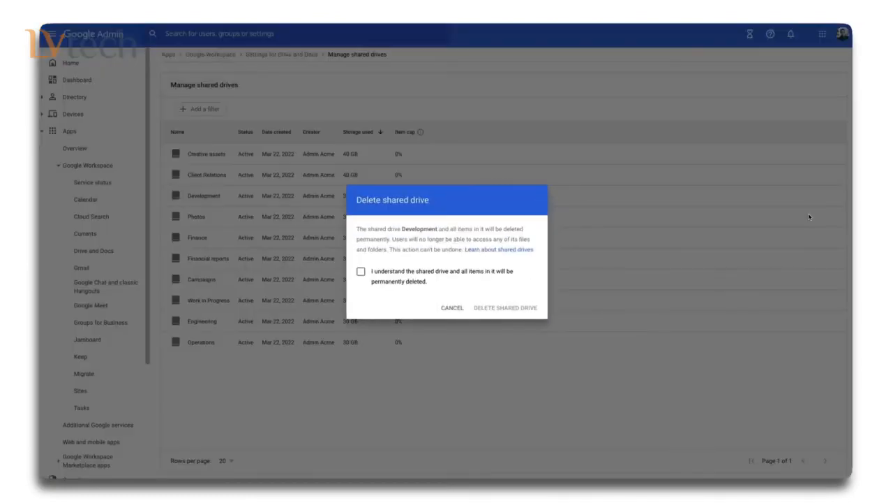
pyautogui.click(362, 273)
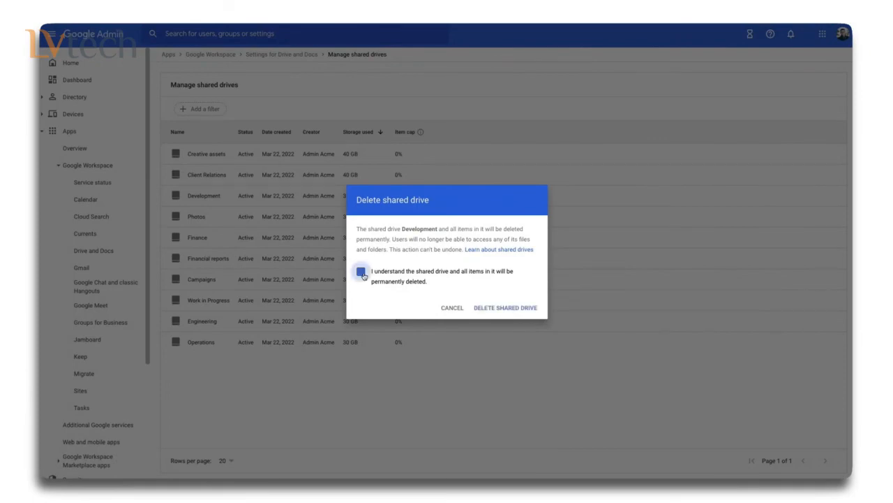